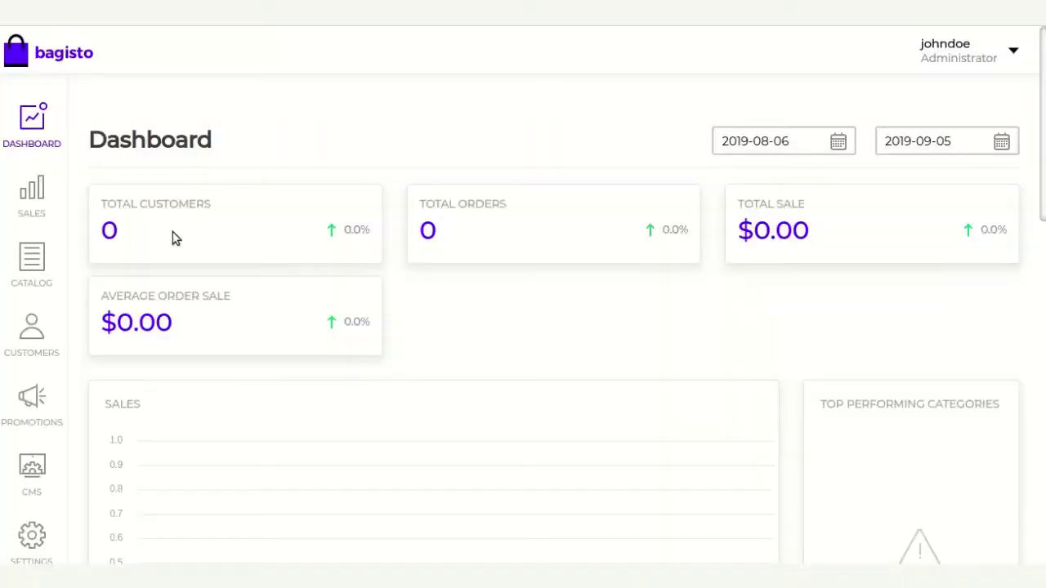
Go to Configure > General > Design to reach the webfont settings
scroll(53, 405, "down", 1)
scroll(47, 425, "down", 2)
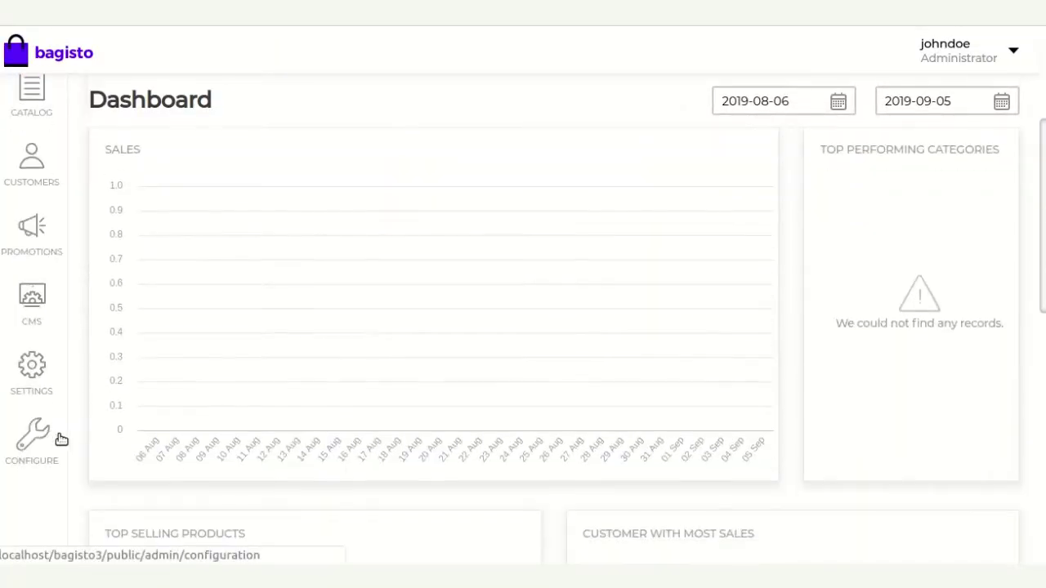
left_click(37, 441)
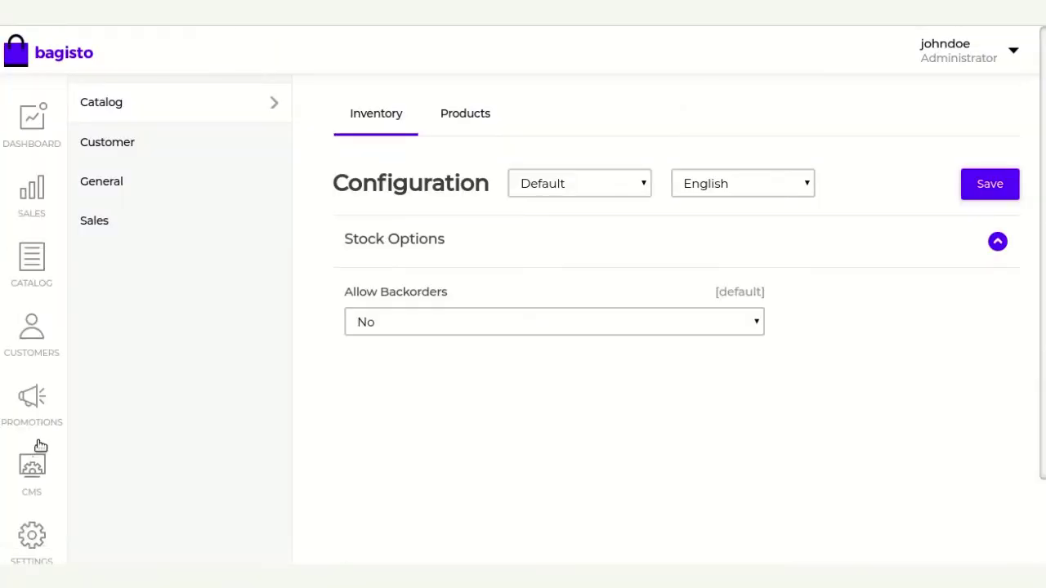
left_click(121, 185)
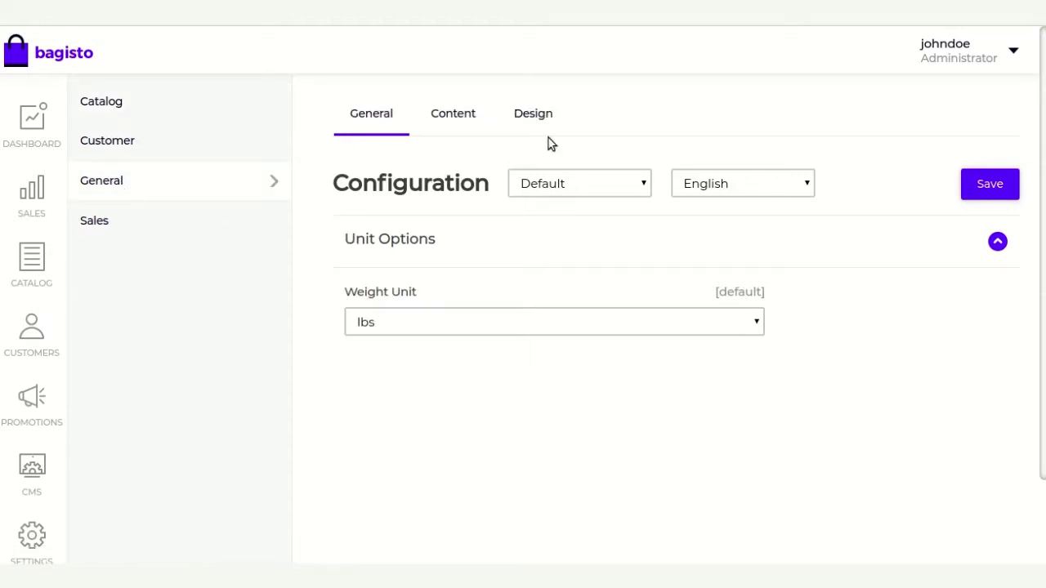
left_click(527, 123)
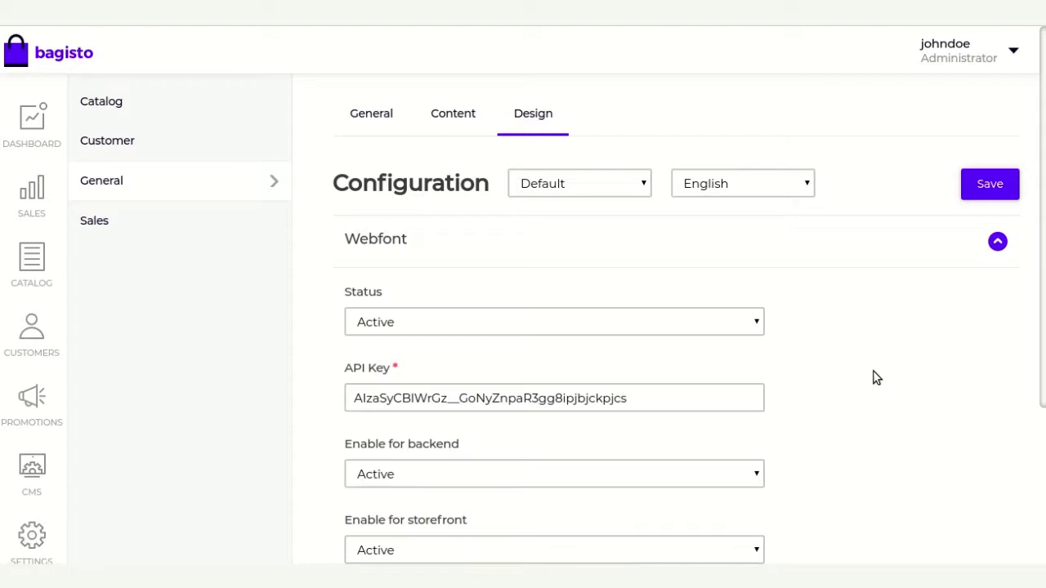
Set webfonts to Active for both the admin backend and the storefront
scroll(855, 351, "down", 1)
scroll(927, 451, "down", 2)
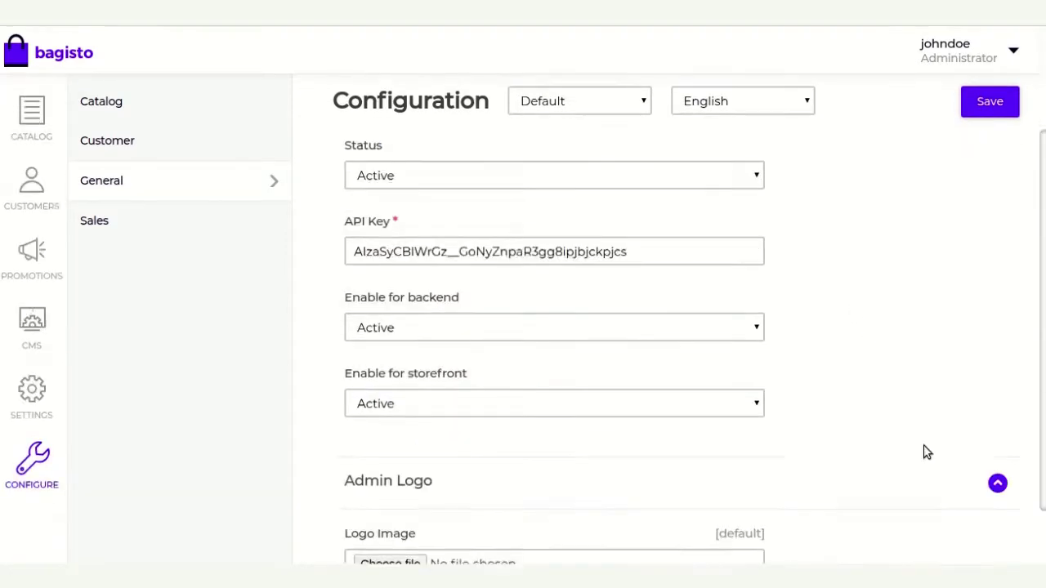
scroll(817, 417, "up", 2)
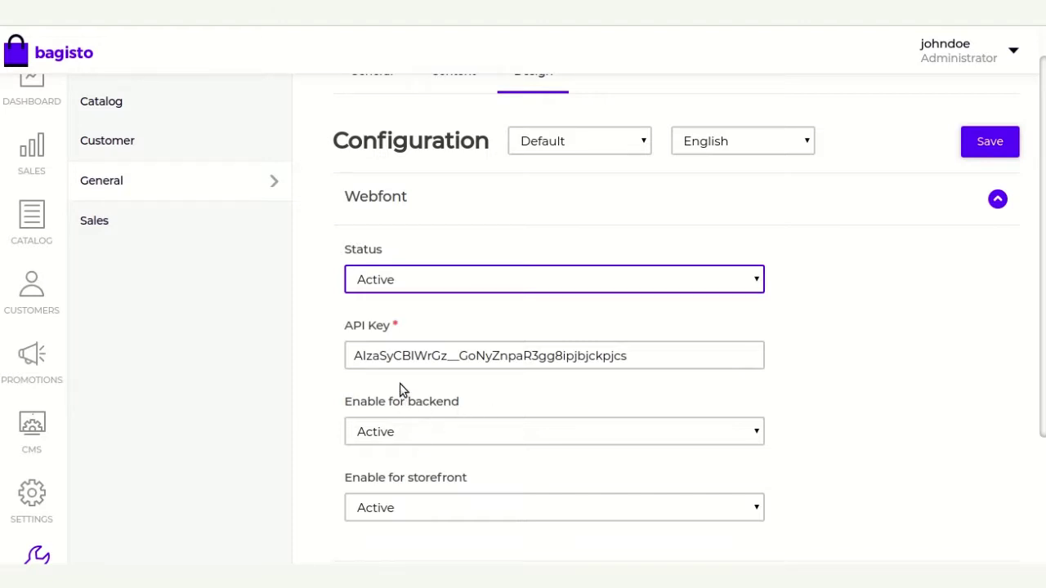
scroll(940, 393, "down", 2)
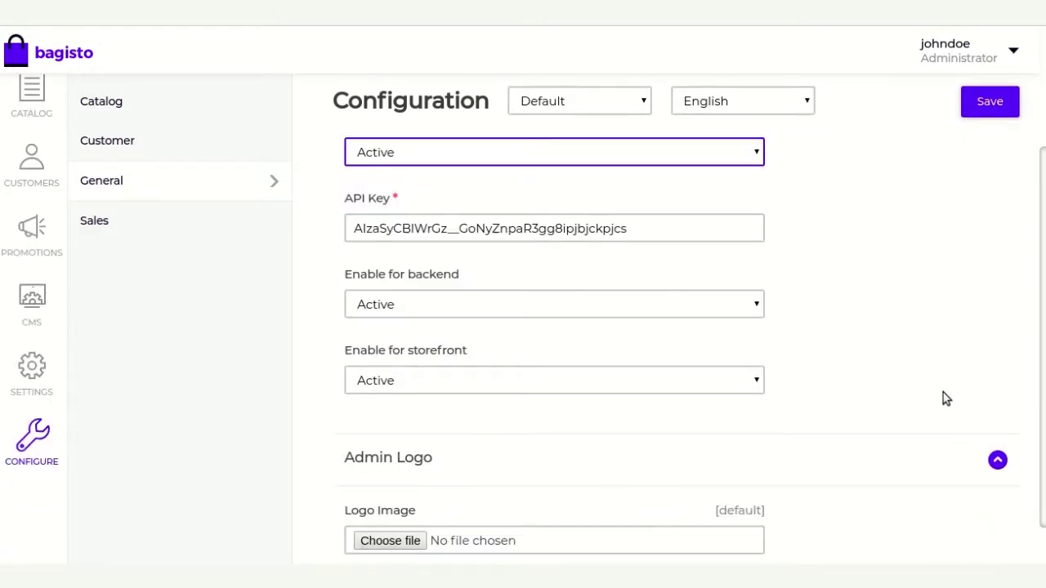
scroll(940, 394, "down", 1)
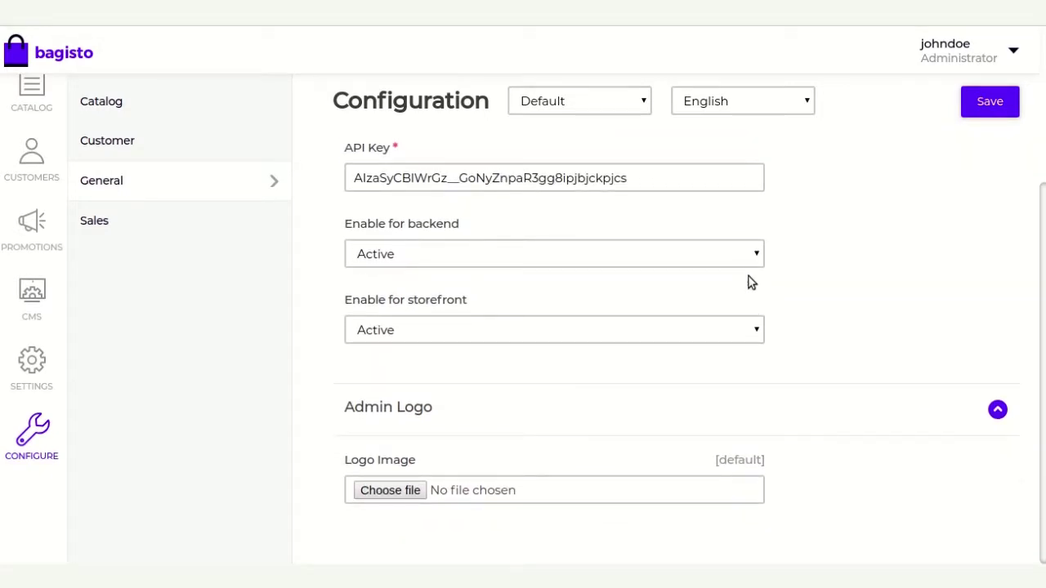
left_click(748, 262)
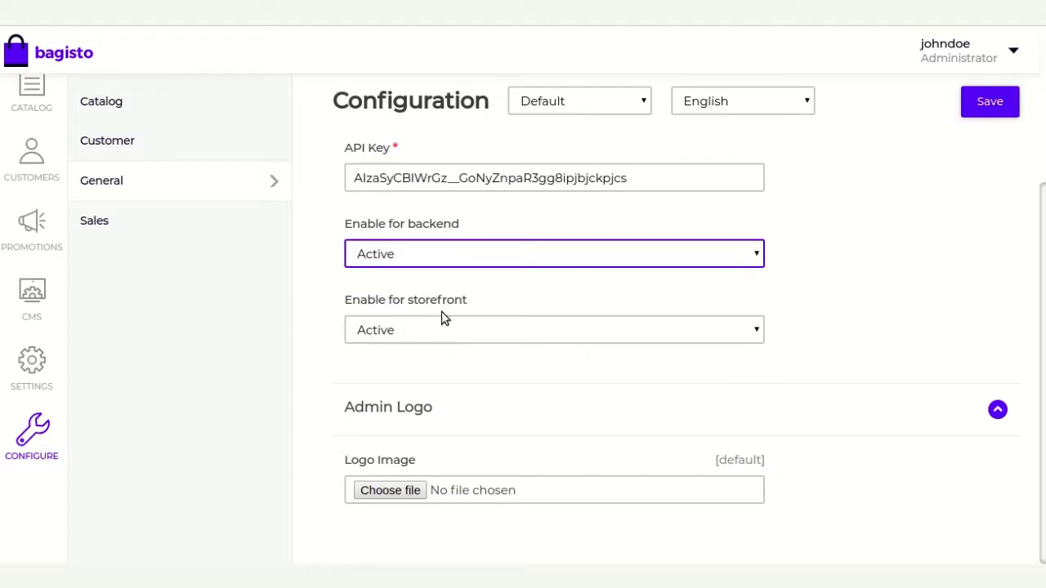
left_click(747, 335)
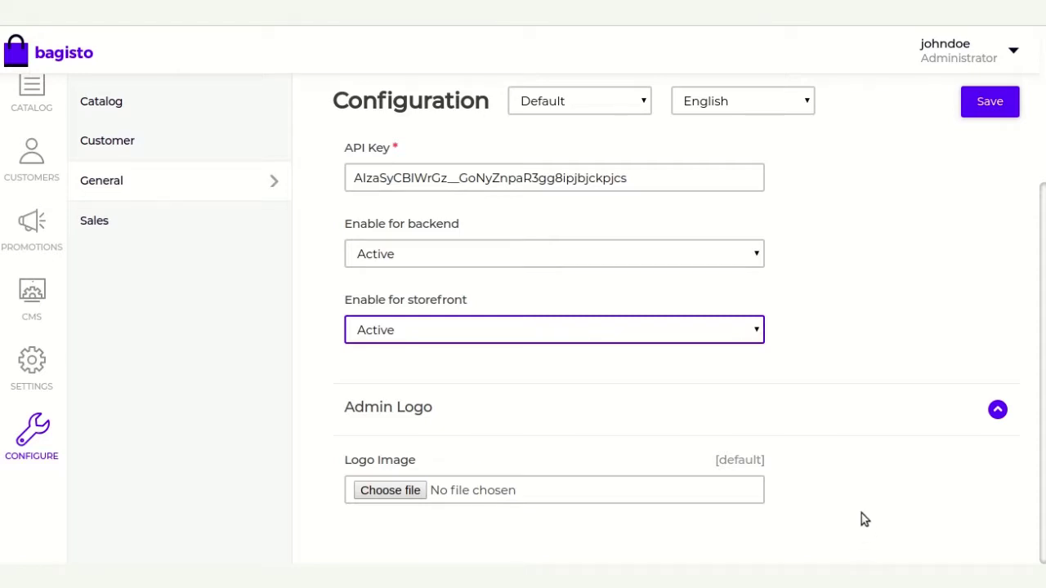
Save the Design webfont configuration
scroll(862, 516, "up", 4)
scroll(858, 513, "up", 1)
scroll(850, 433, "down", 2)
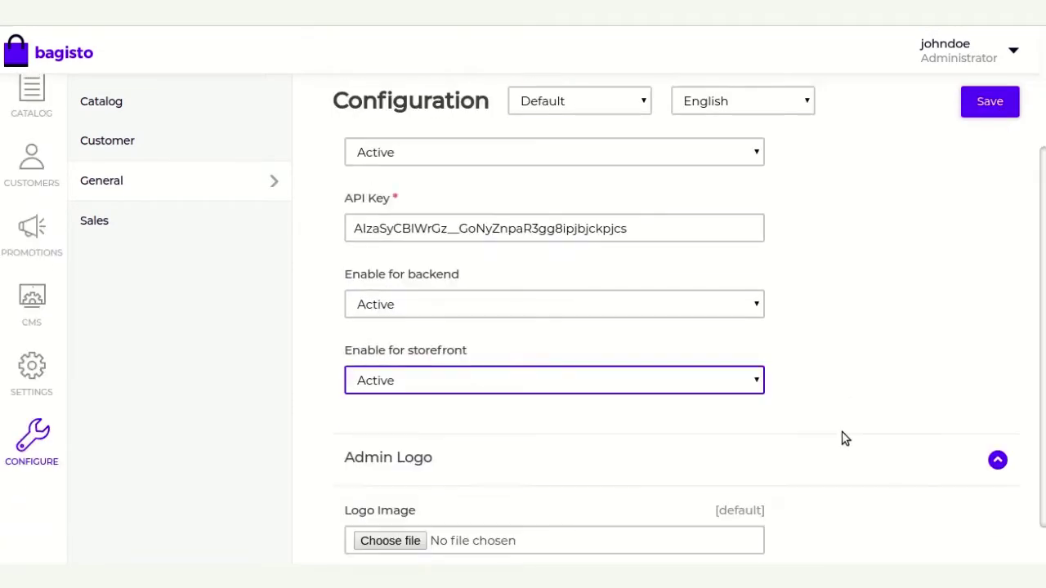
scroll(843, 435, "up", 2)
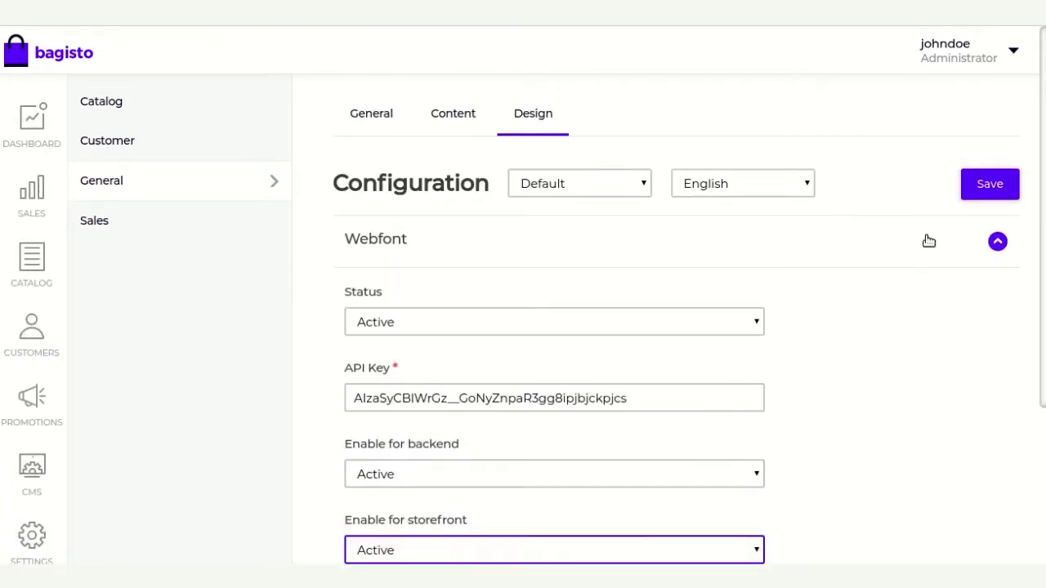
left_click(985, 184)
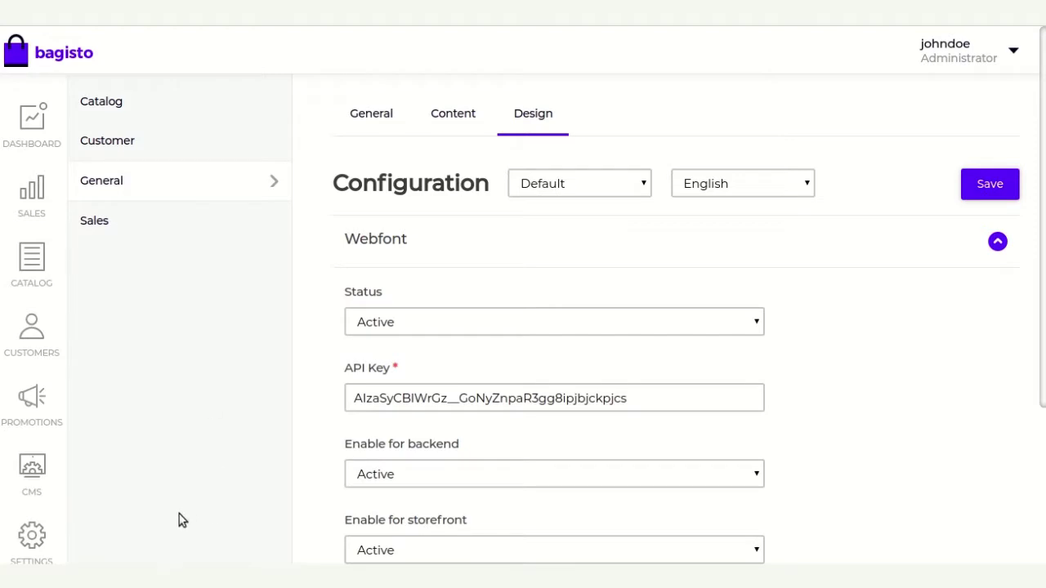
left_click(34, 472)
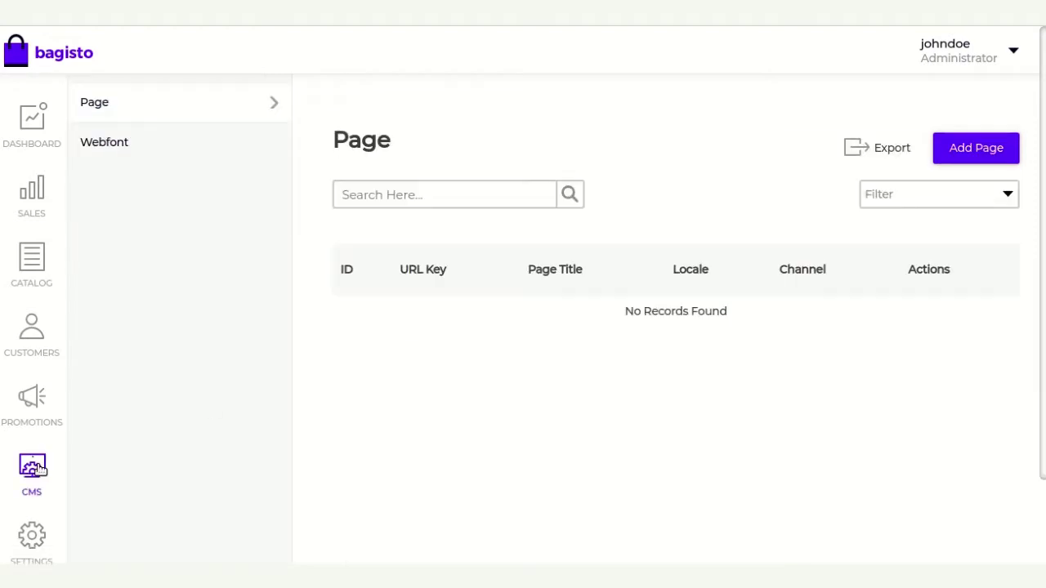
From CMS > Webfont, start a new web font entry and pick Abril Fatface and Acme
left_click(114, 148)
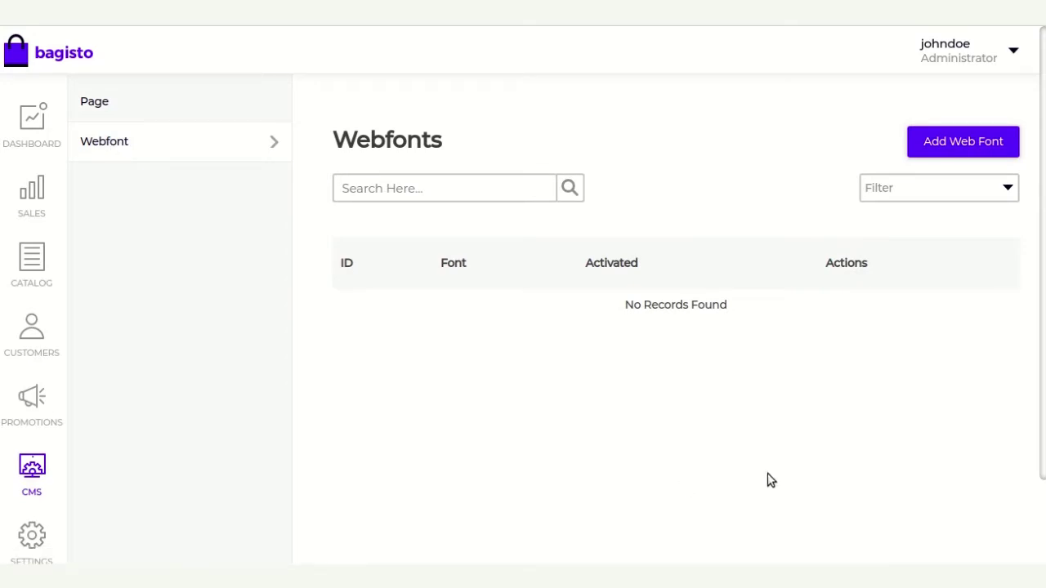
left_click(970, 141)
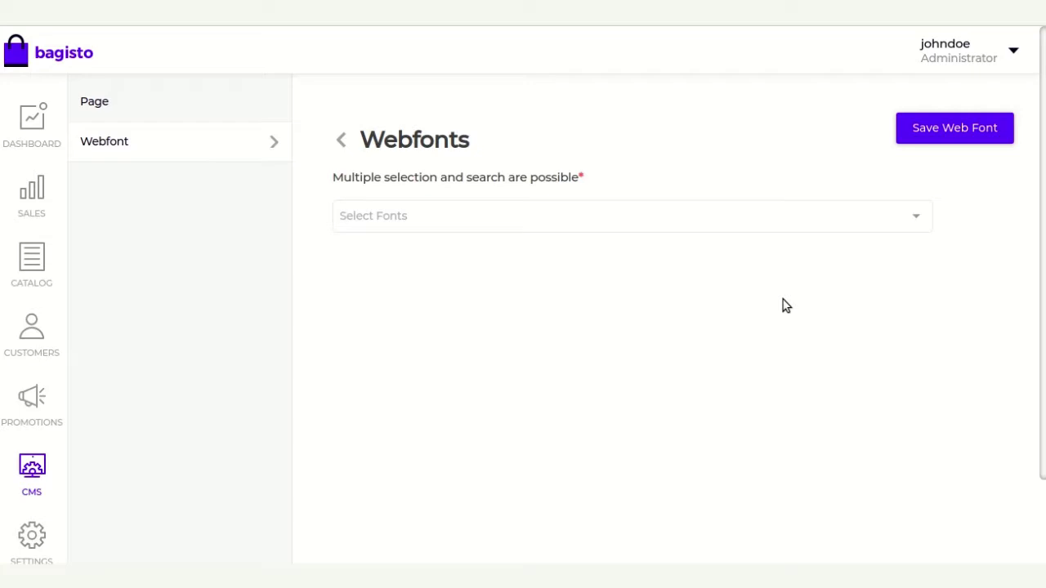
left_click(904, 214)
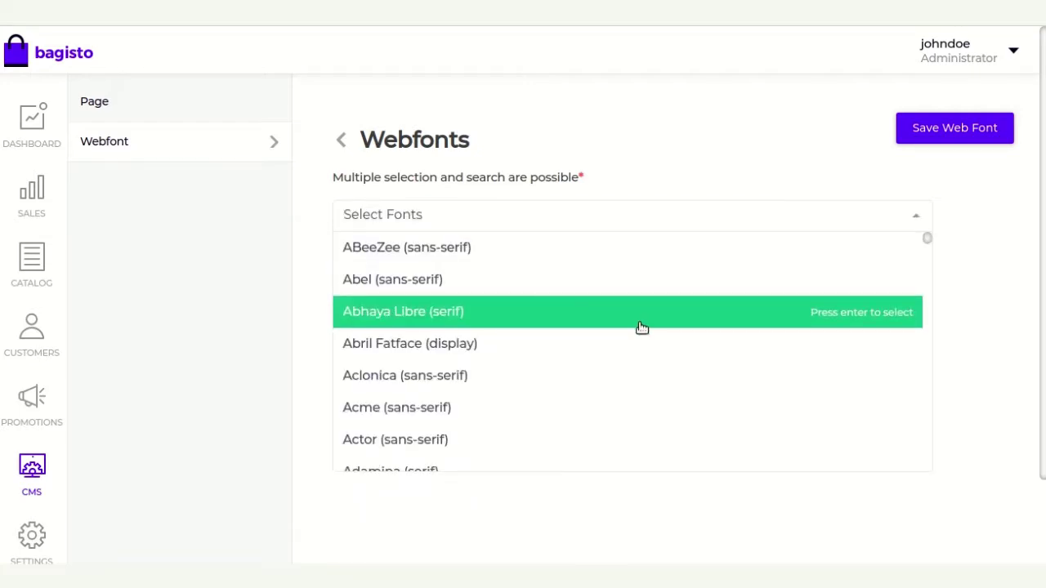
left_click(589, 343)
left_click(483, 441)
Also pick Aguafina Script, Alef and Aladin, then save the web font selection
scroll(486, 445, "down", 3)
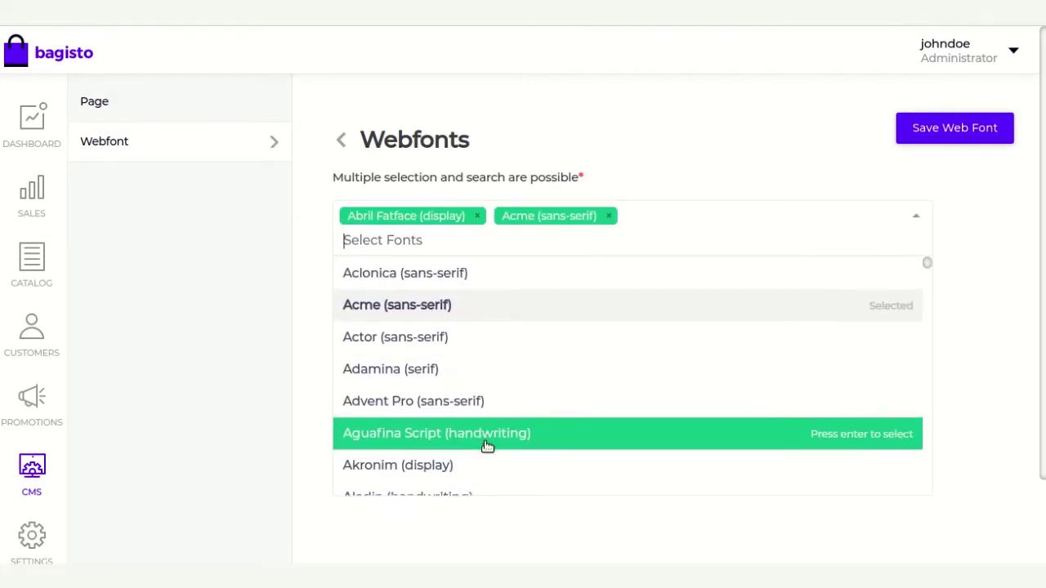
left_click(486, 446)
scroll(488, 447, "down", 2)
left_click(489, 450)
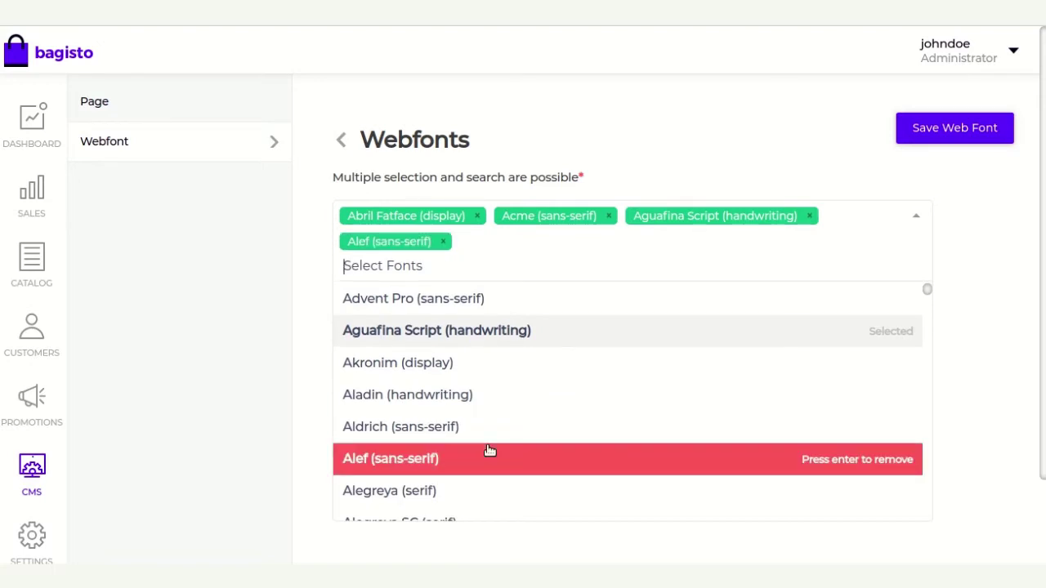
left_click(388, 394)
left_click(307, 424)
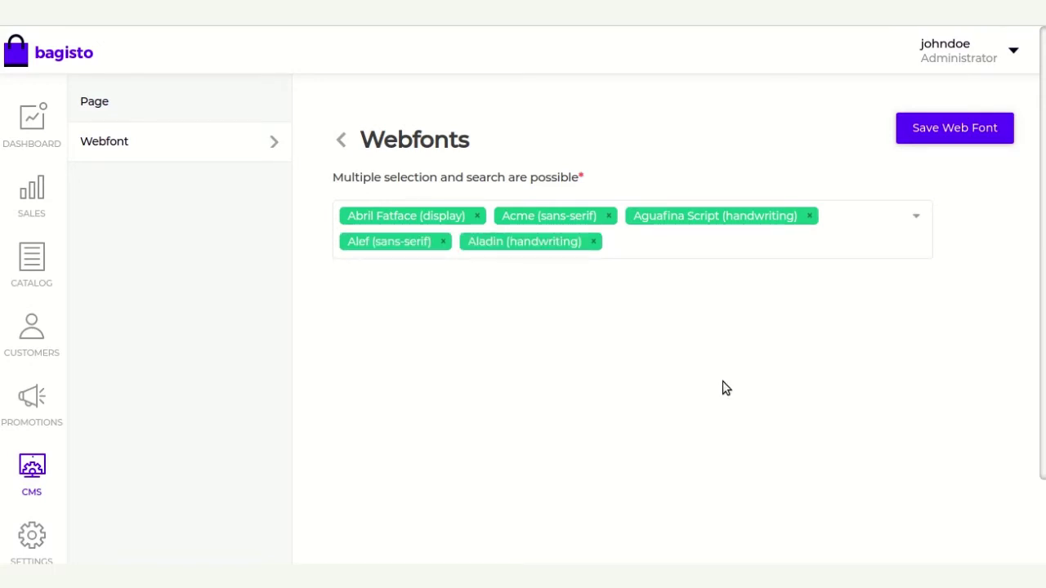
left_click(977, 133)
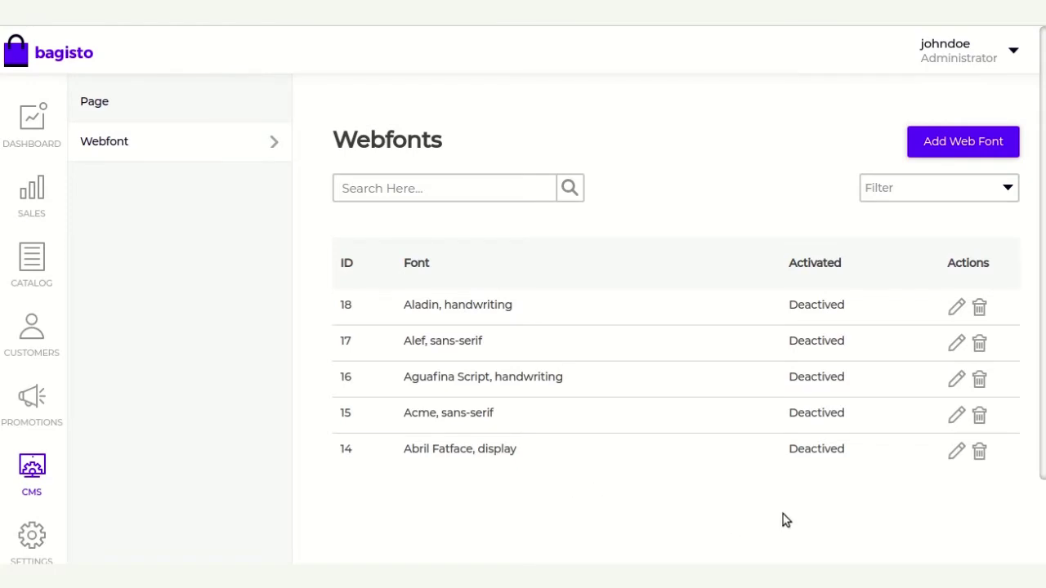
Activate the Aladin handwriting font (ID 18) in the Webfonts list
left_click(957, 310)
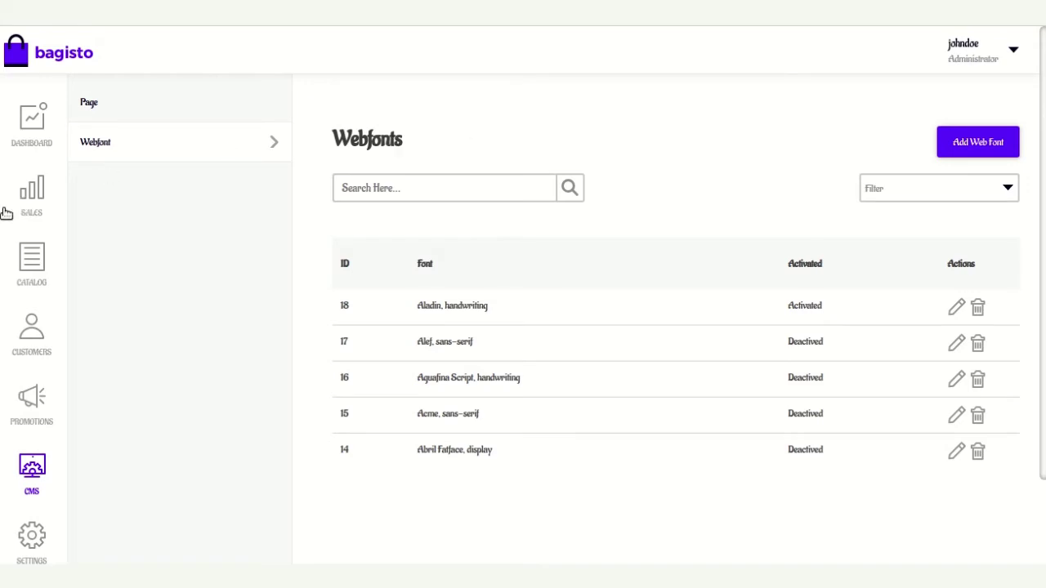
Open the storefront's jacket product page and expand its Specification section
left_click(30, 198)
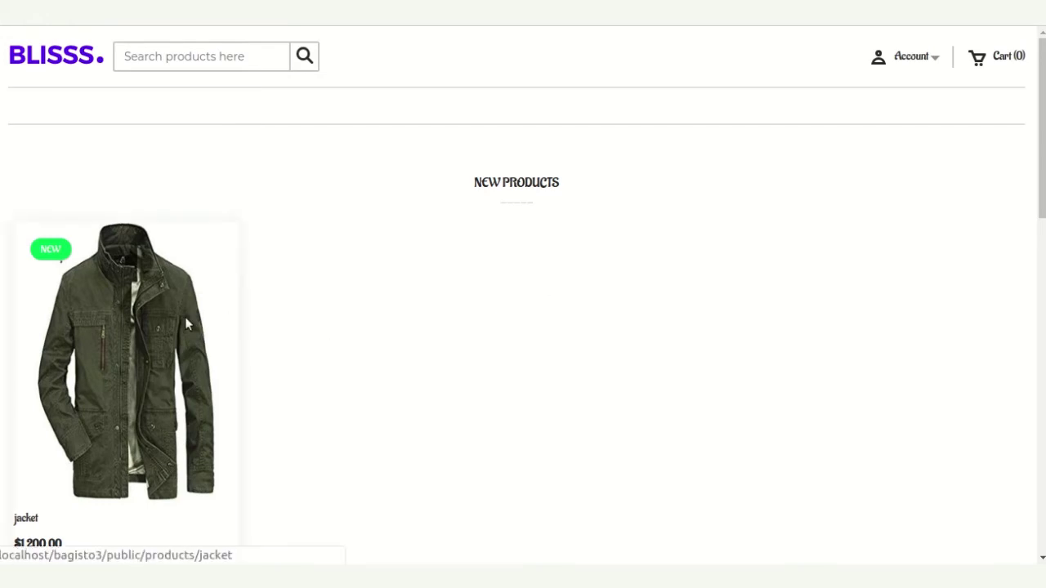
left_click(186, 321)
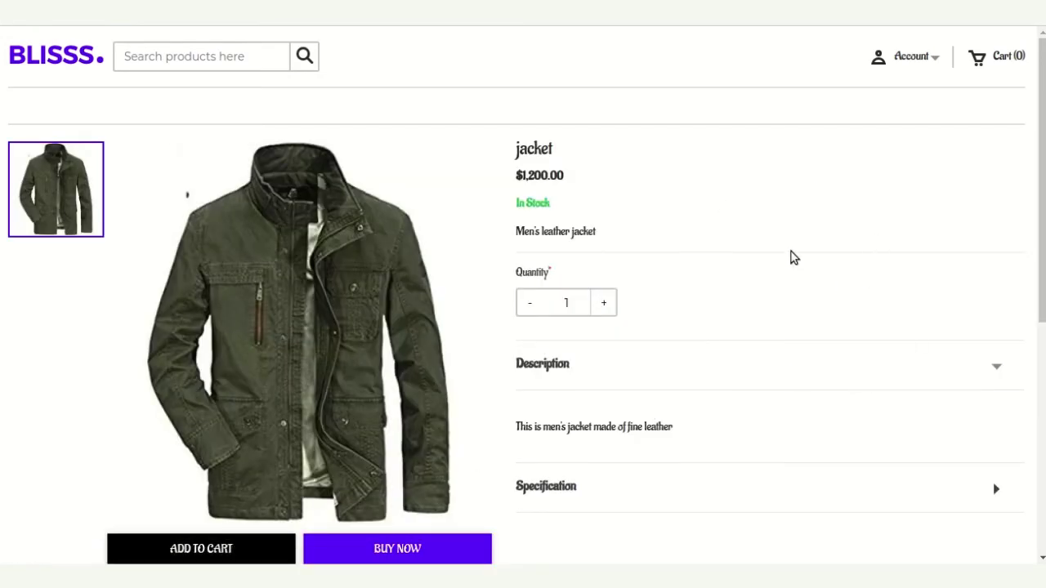
scroll(698, 212, "down", 3)
scroll(723, 233, "up", 2)
scroll(727, 232, "down", 1)
scroll(743, 229, "up", 2)
scroll(937, 451, "down", 1)
left_click(974, 444)
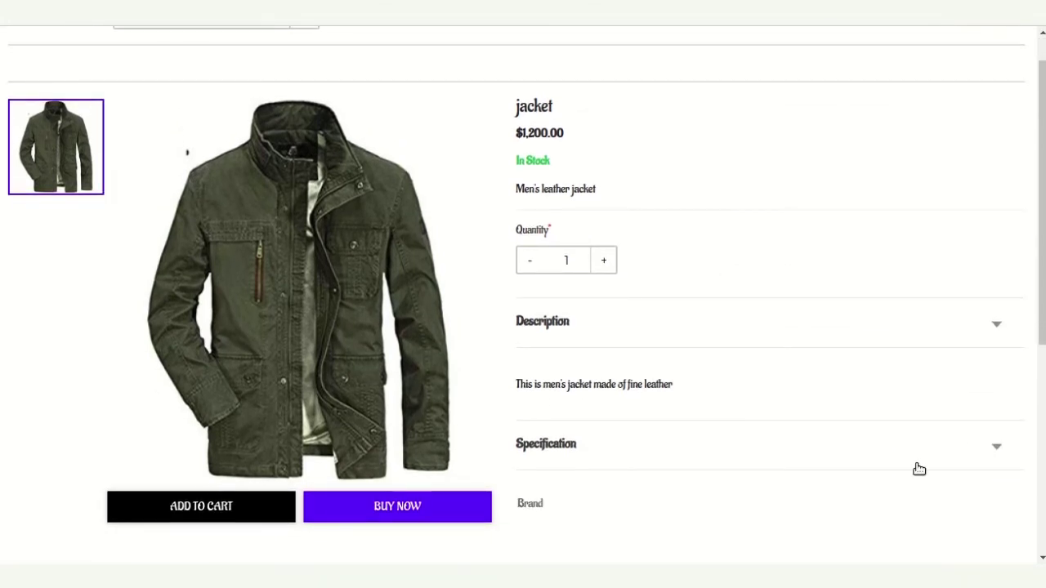
scroll(918, 468, "up", 1)
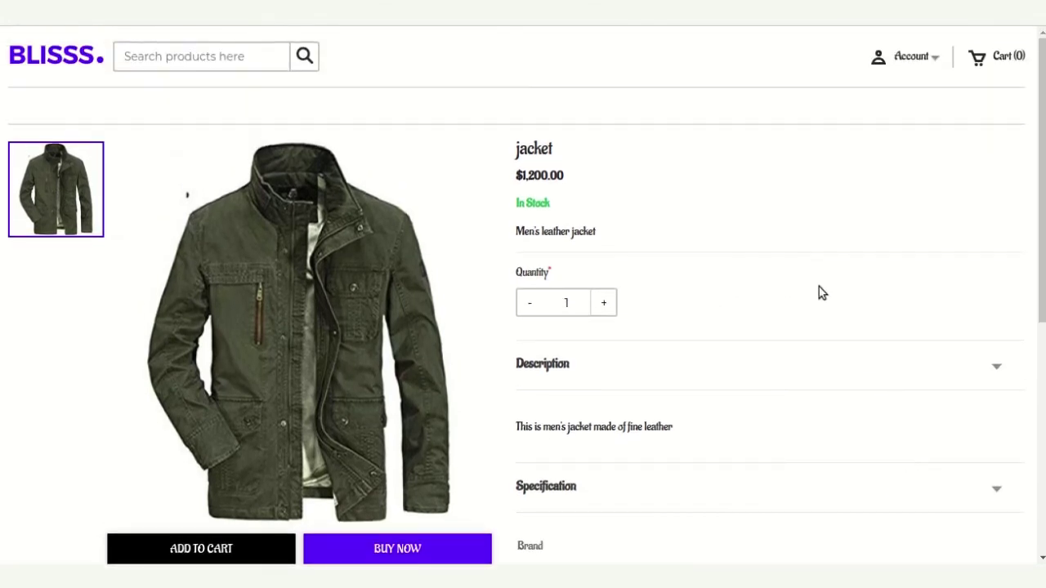